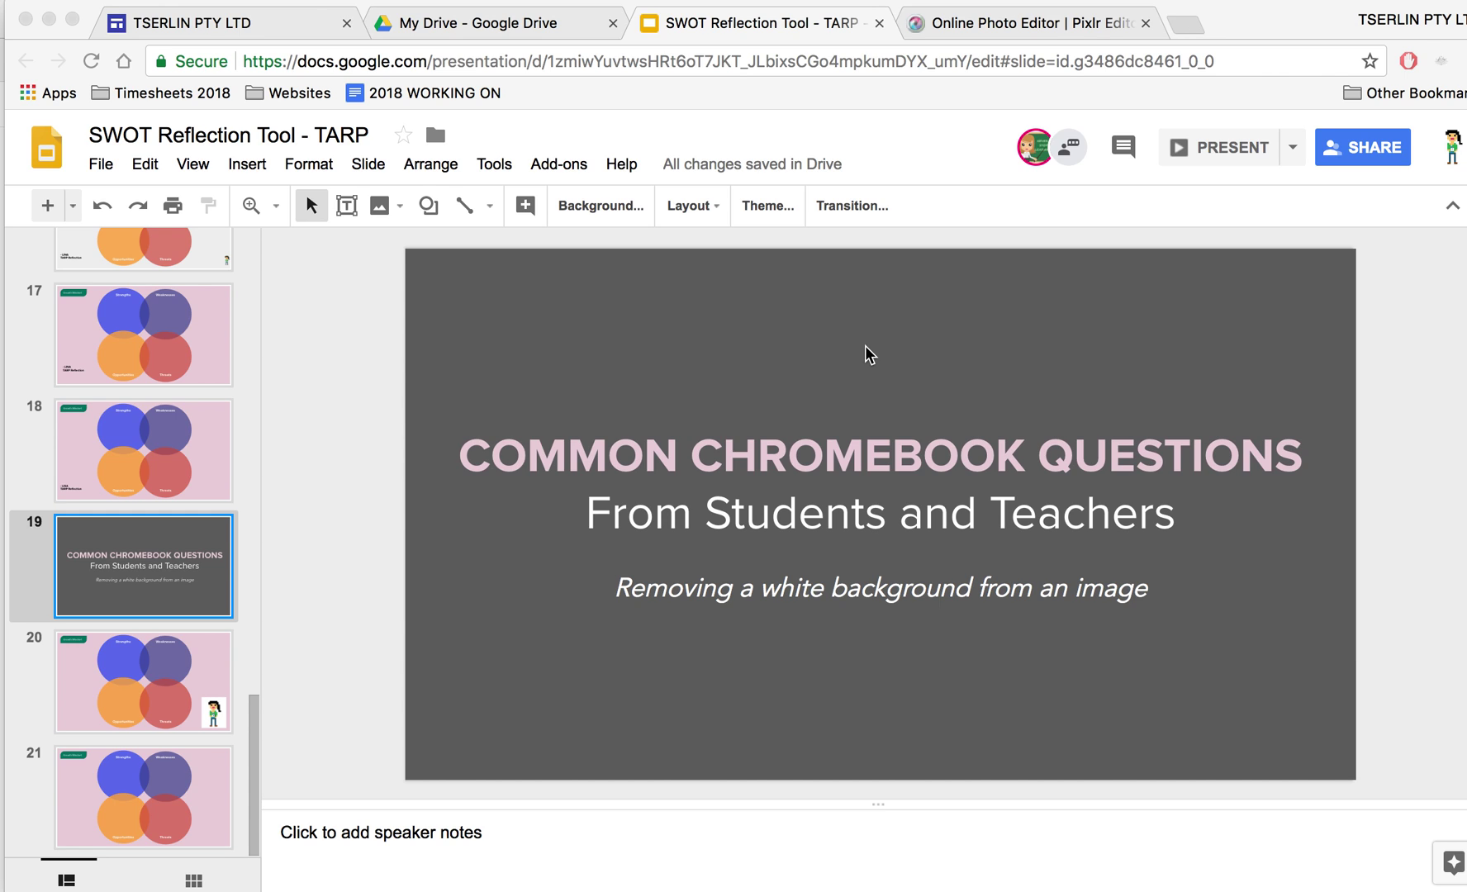
Show slide 20, the SWOT Venn diagram with the pixel character on a white square
left_click(191, 654)
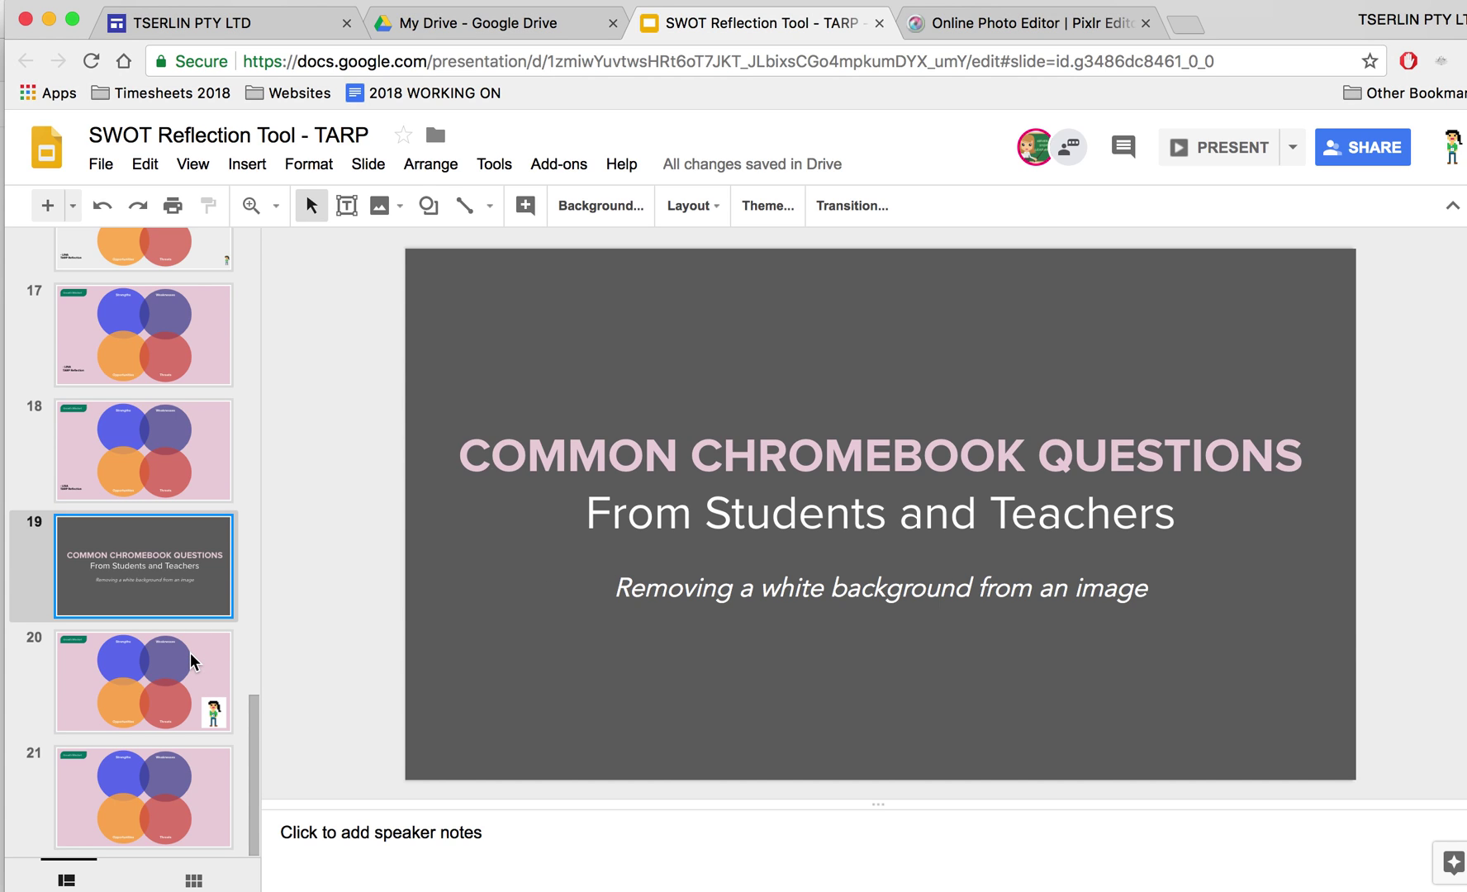
left_click(192, 661)
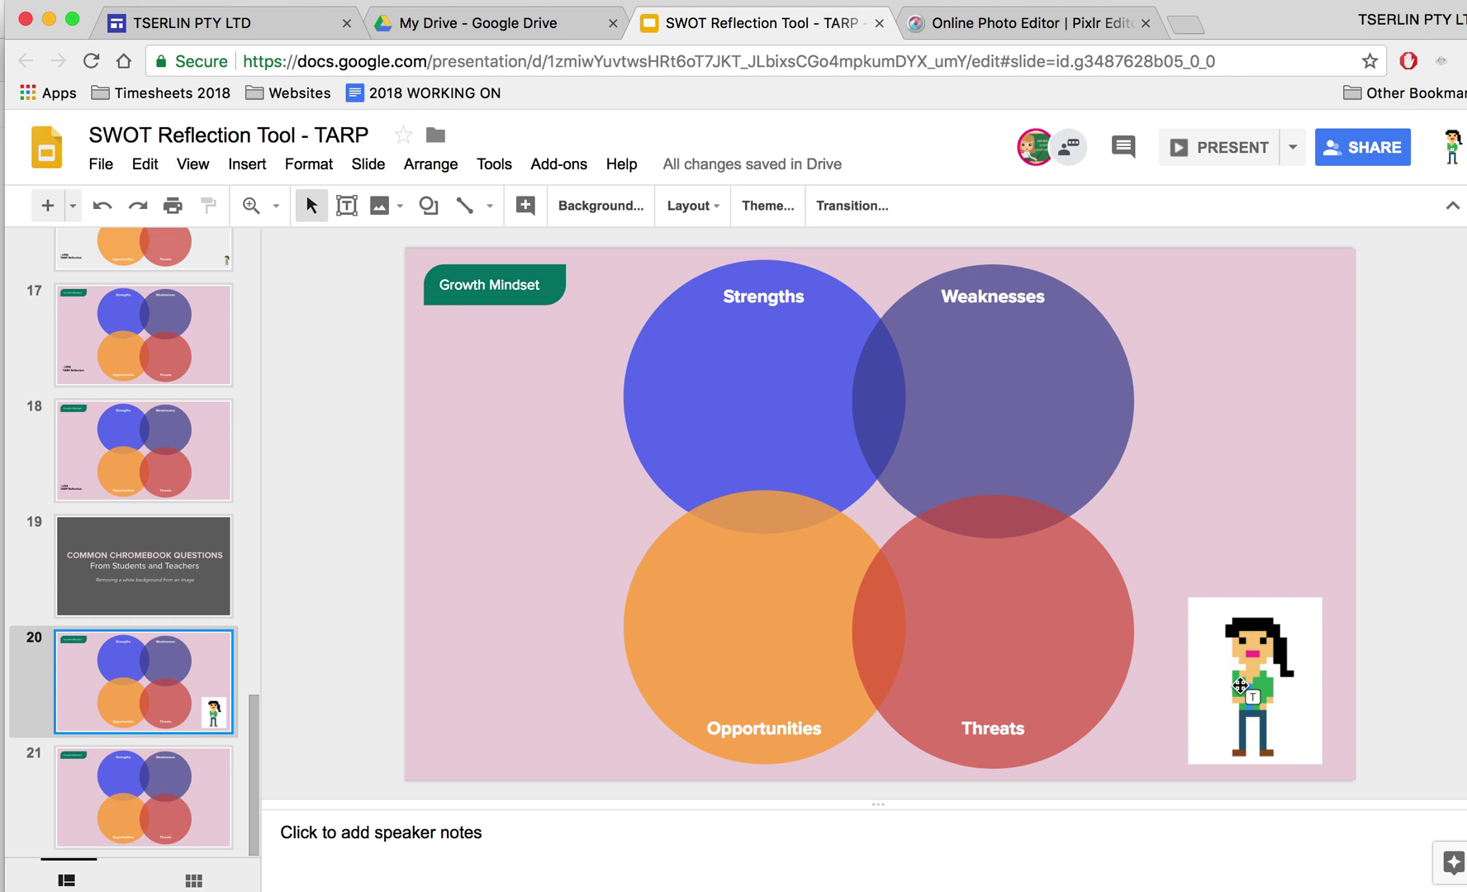
left_click(978, 30)
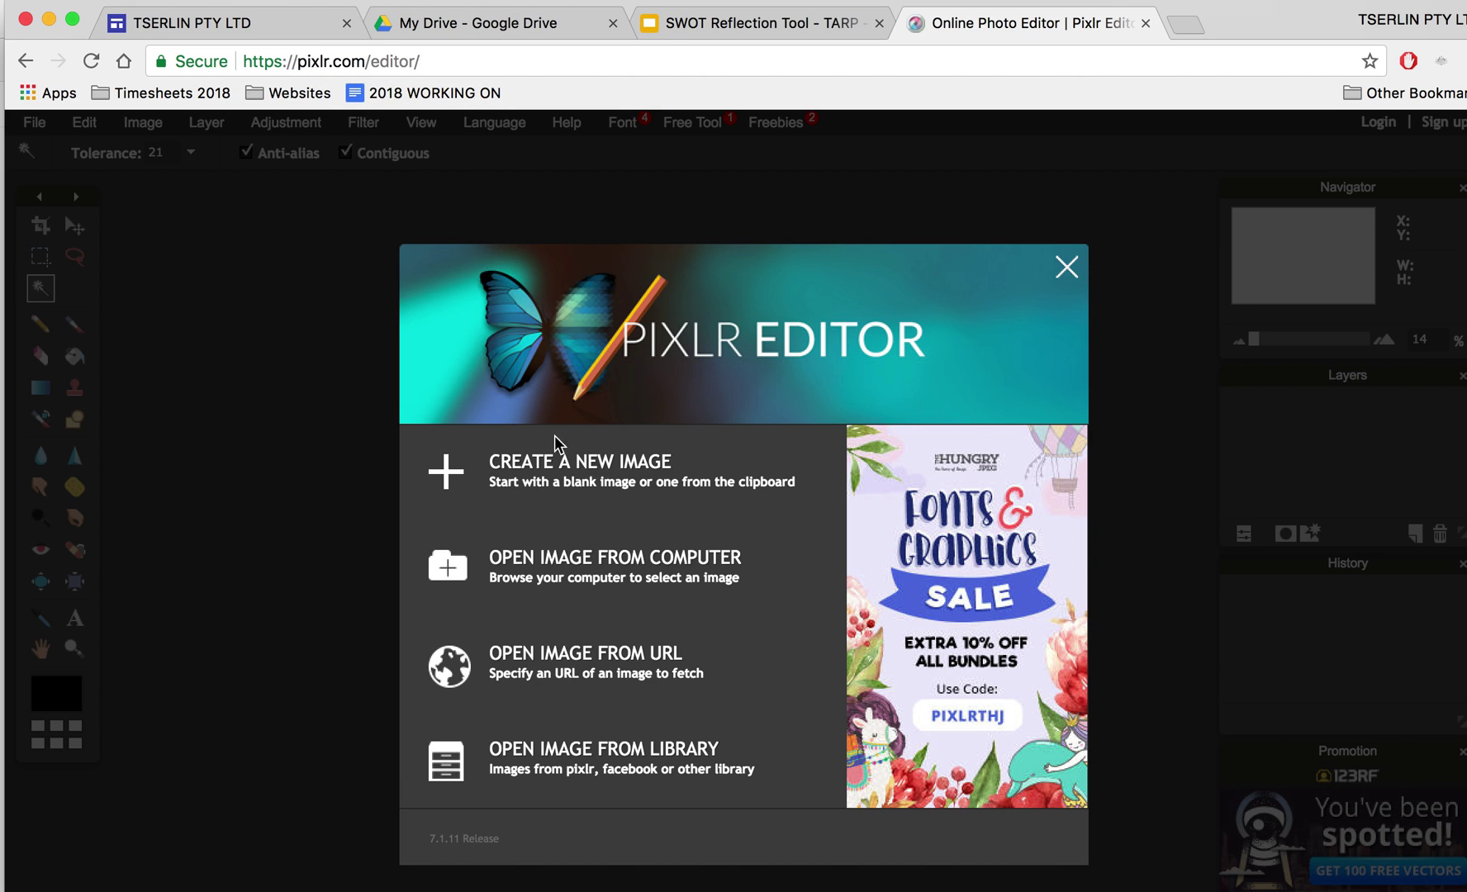
left_click(685, 585)
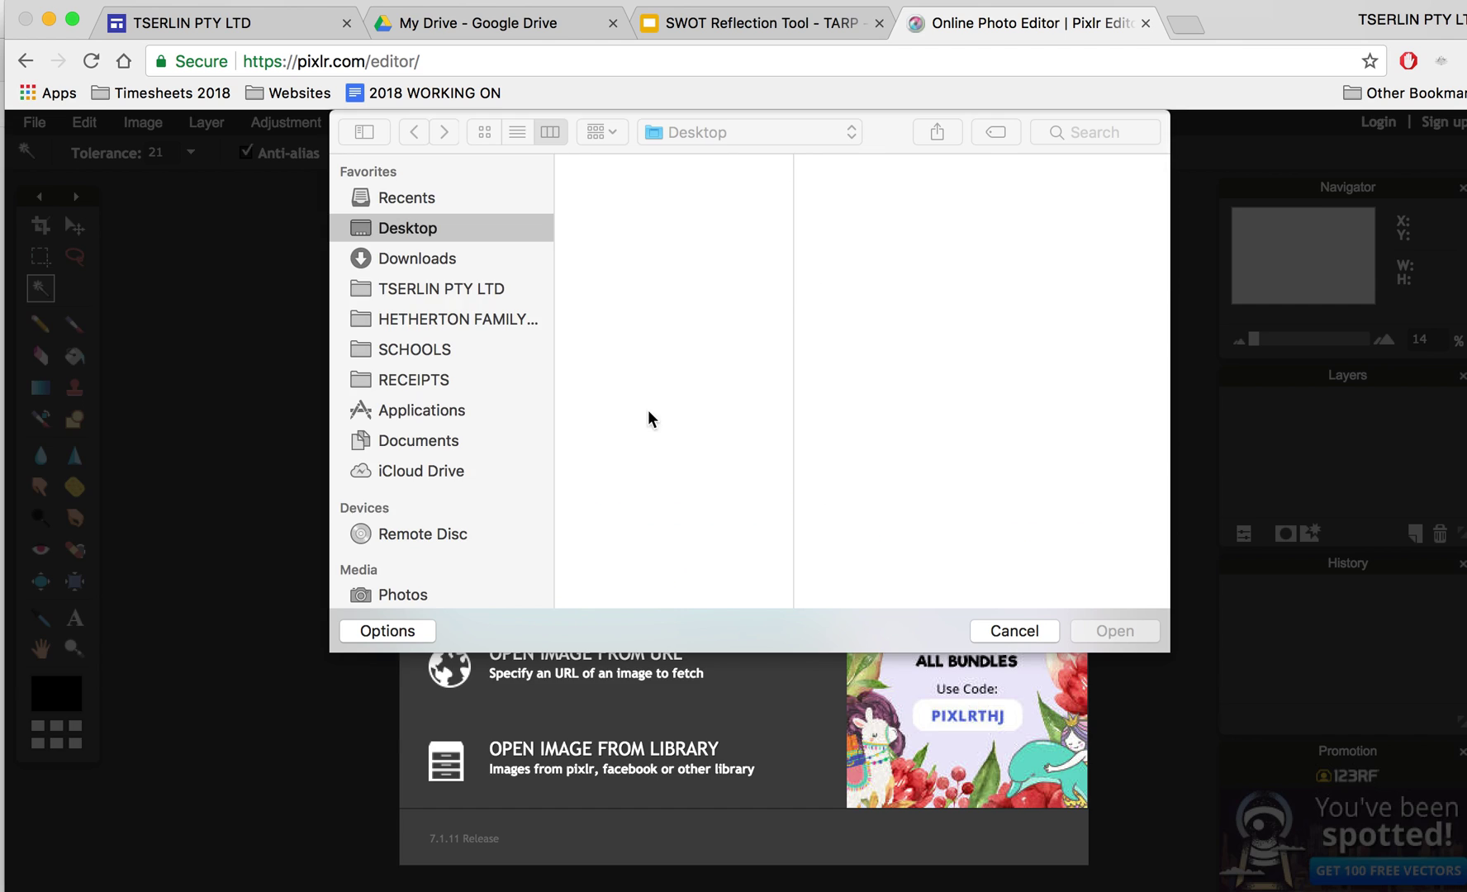
double_click(688, 232)
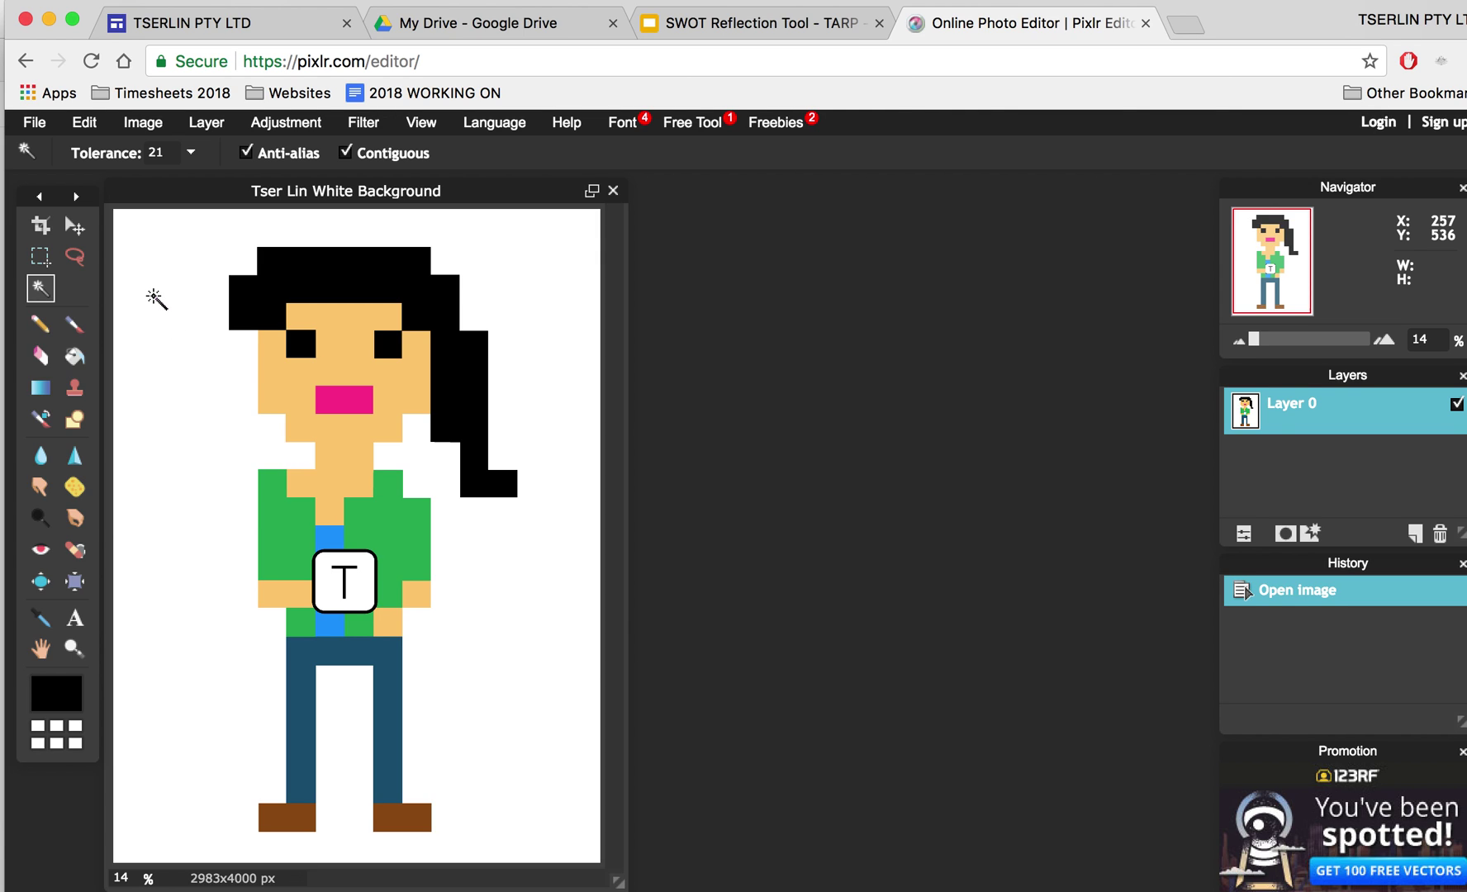
left_click(155, 297)
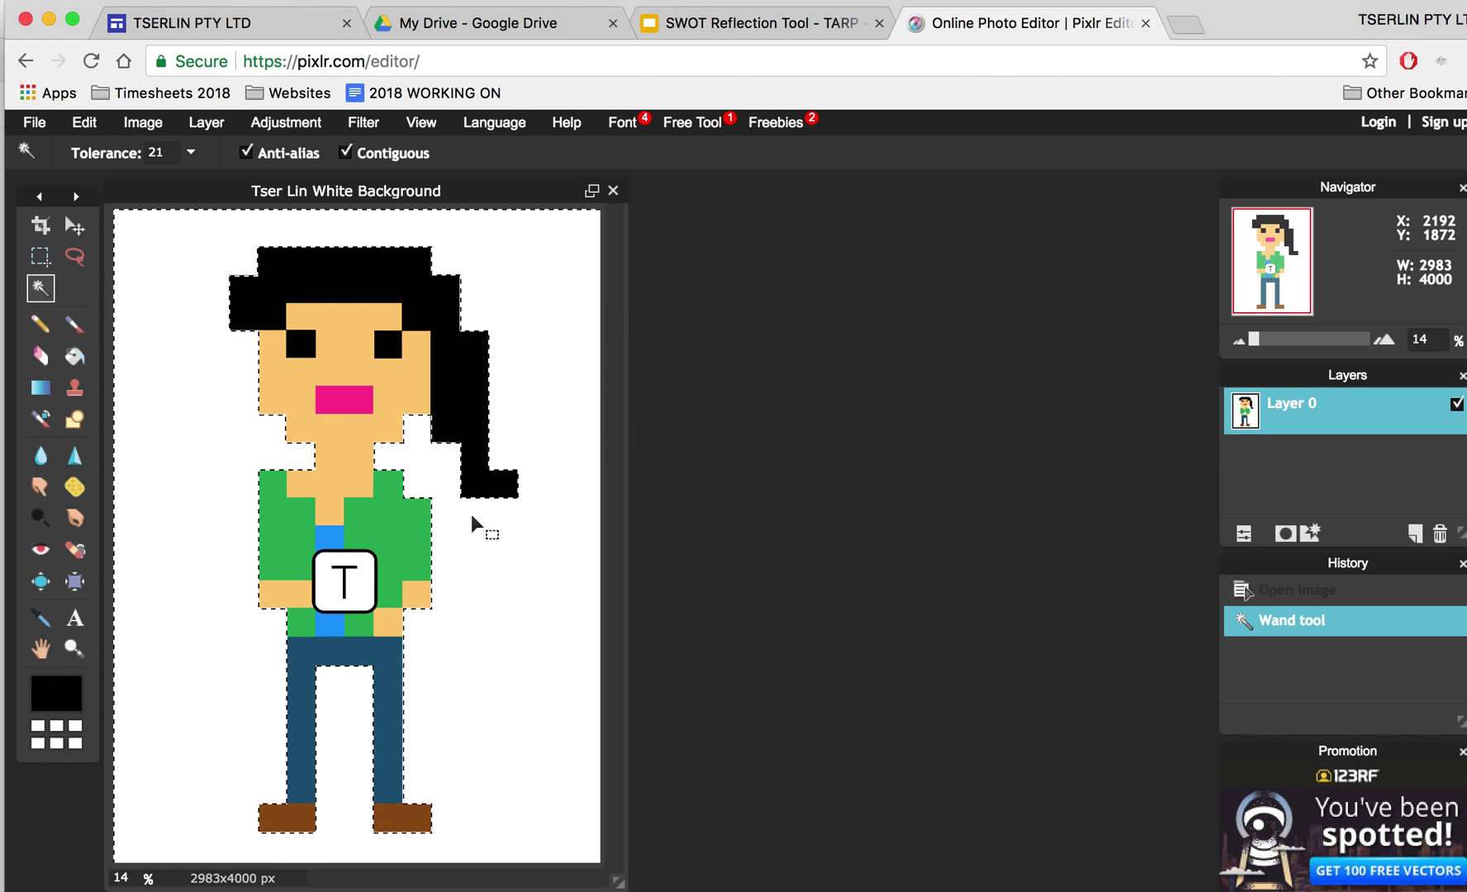
Cut the selected white background away, leaving the character on a transparent checkerboard
left_click(84, 122)
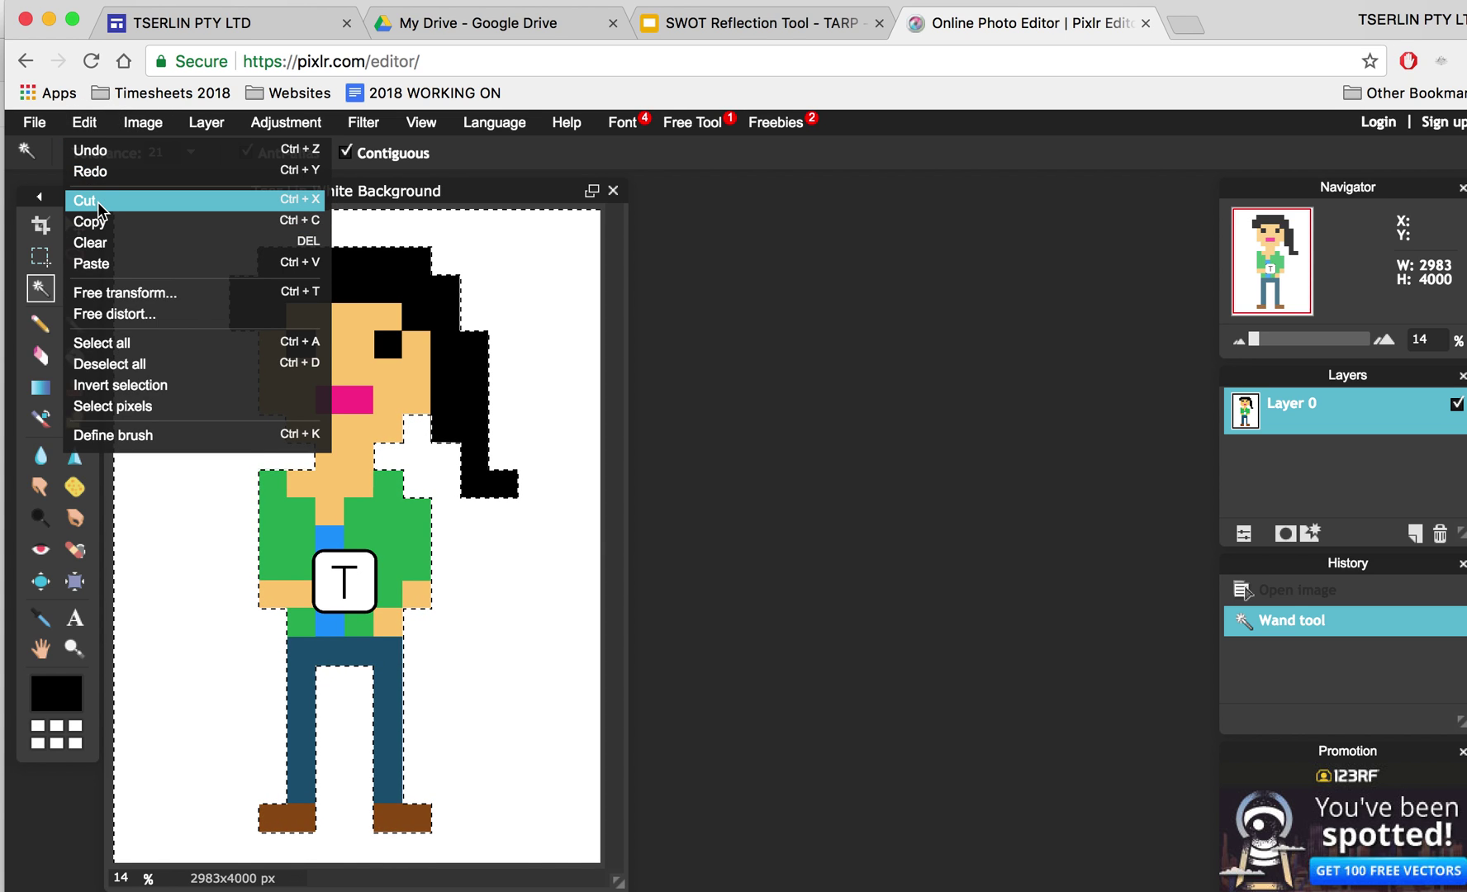
left_click(304, 206)
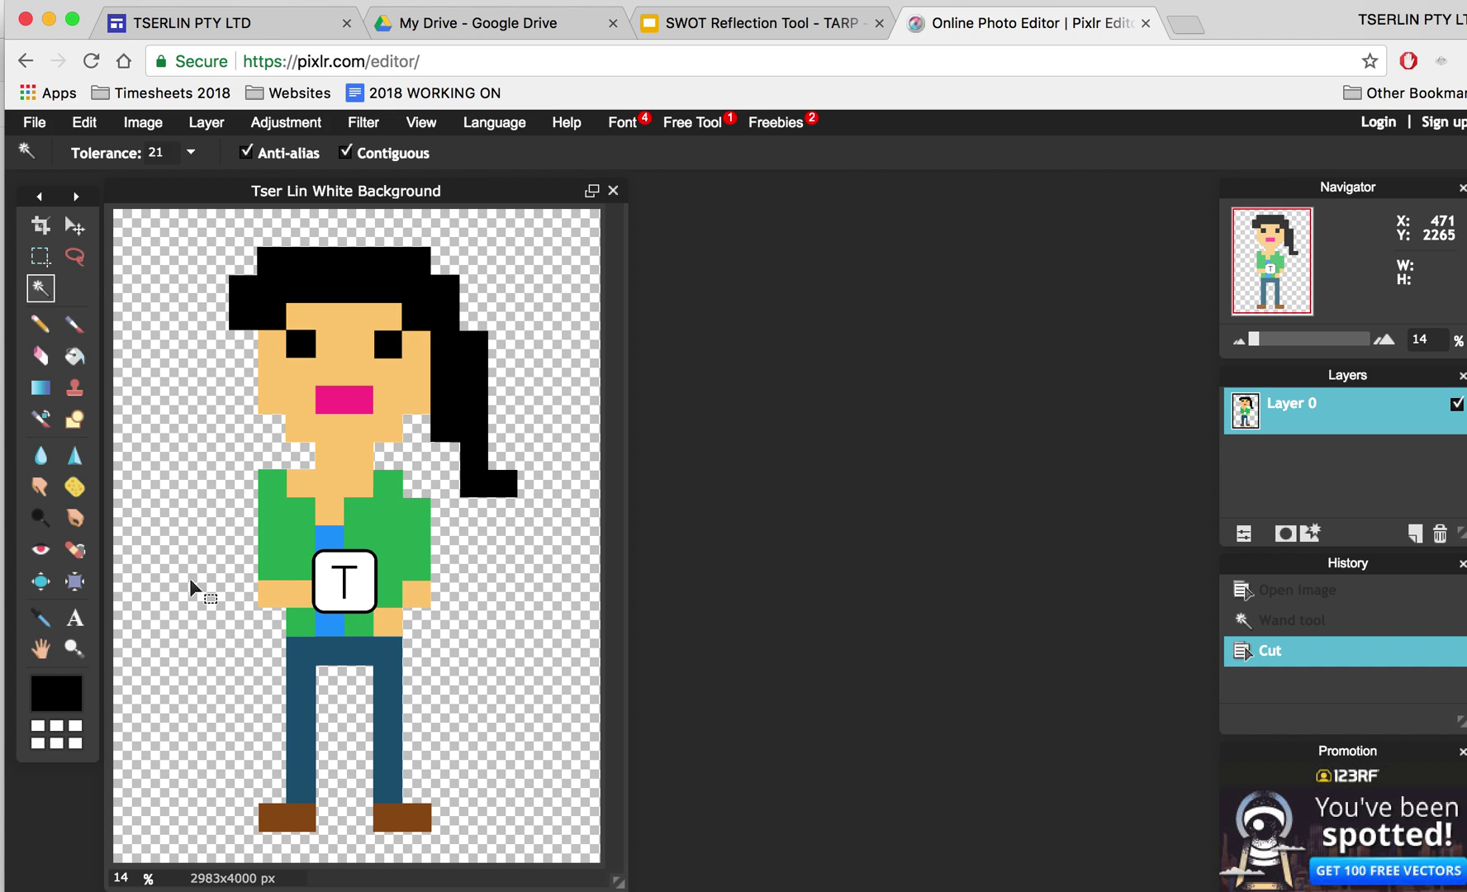
left_click(37, 123)
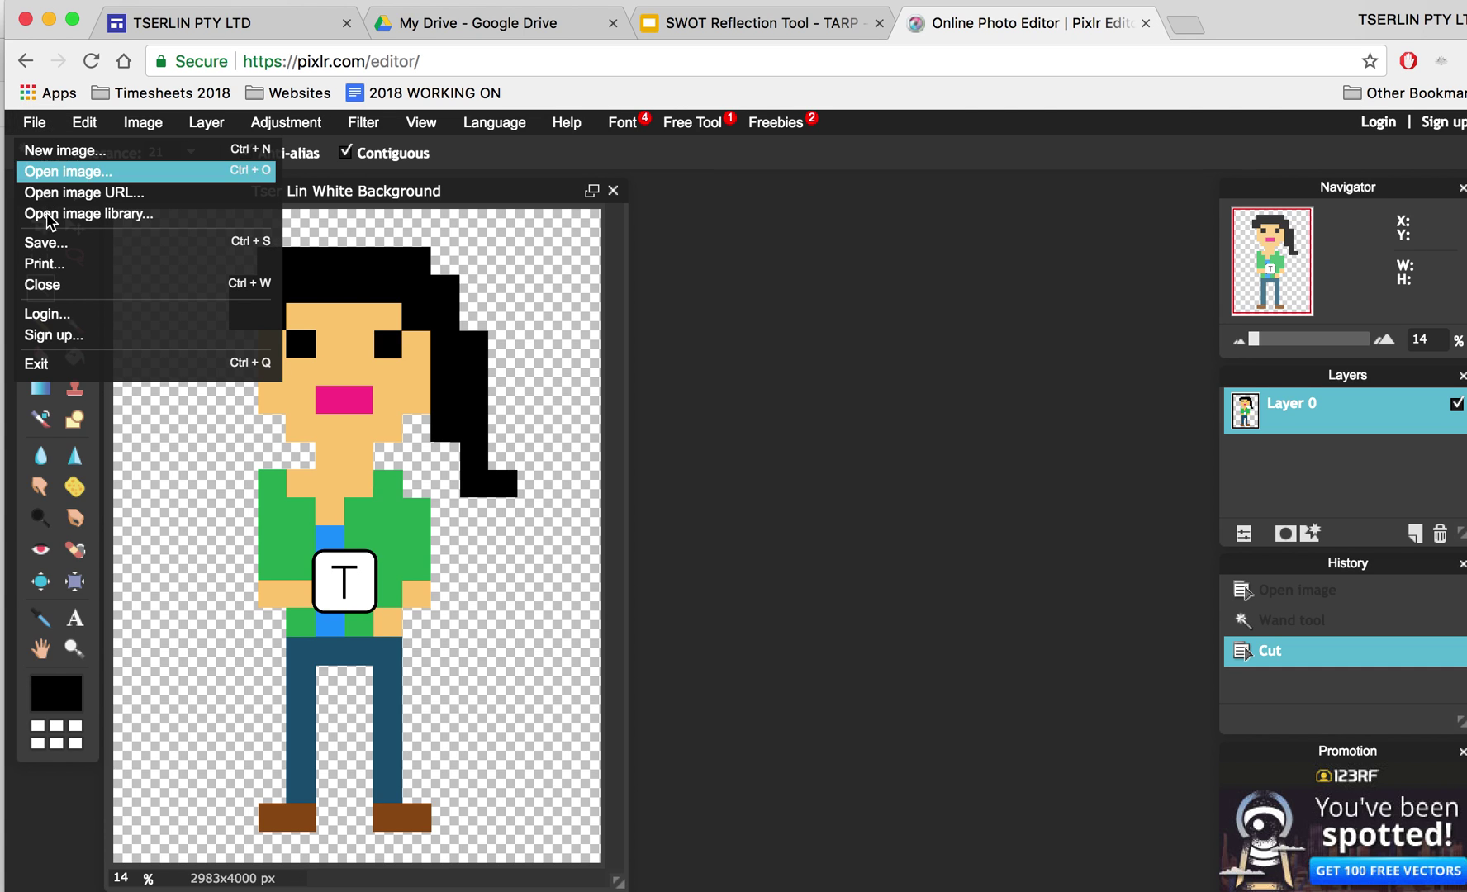
left_click(45, 242)
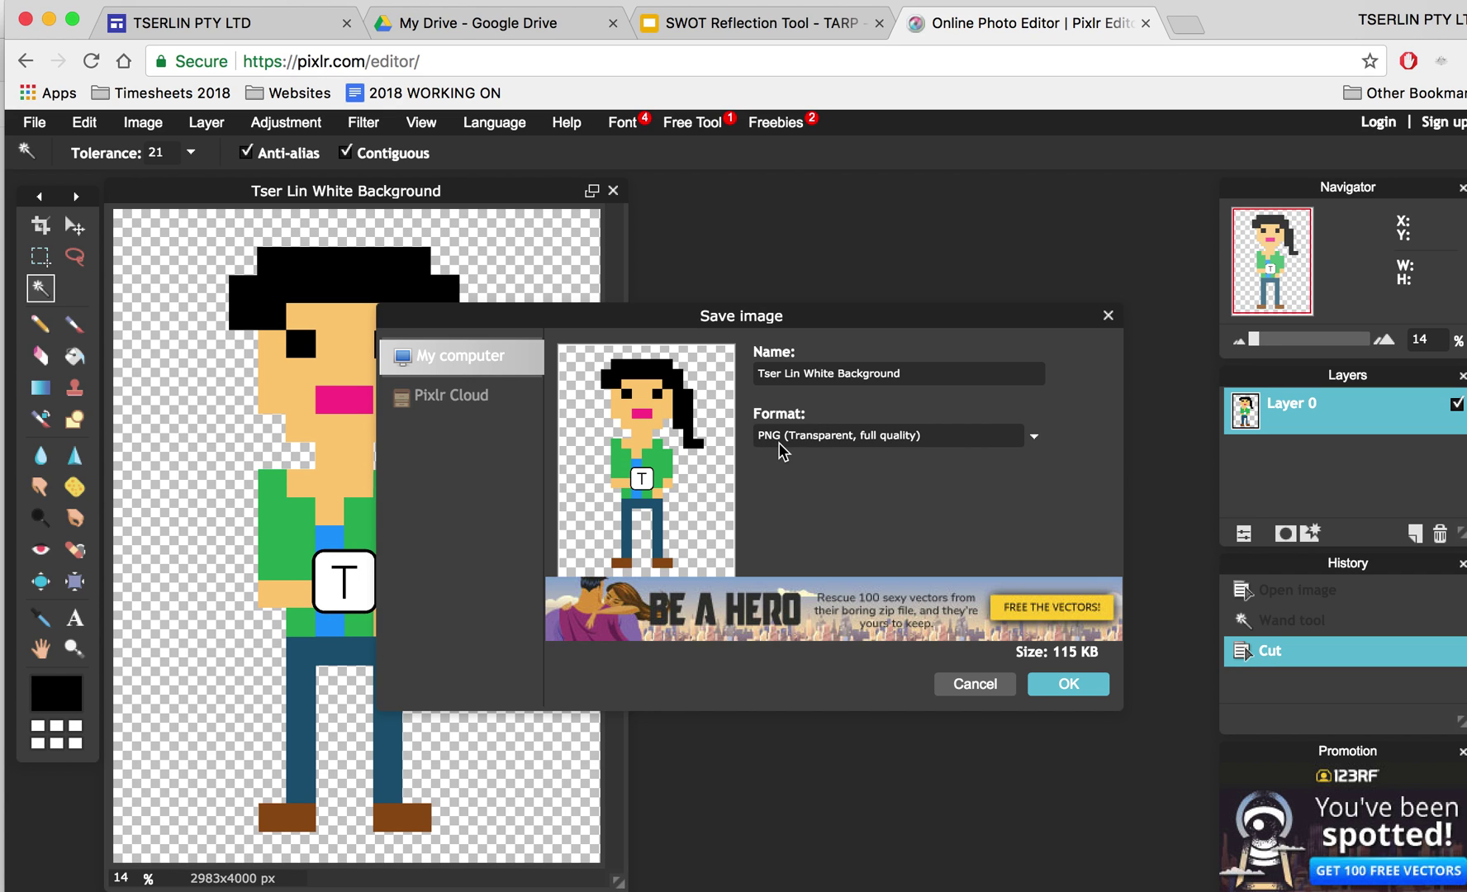
left_click(784, 446)
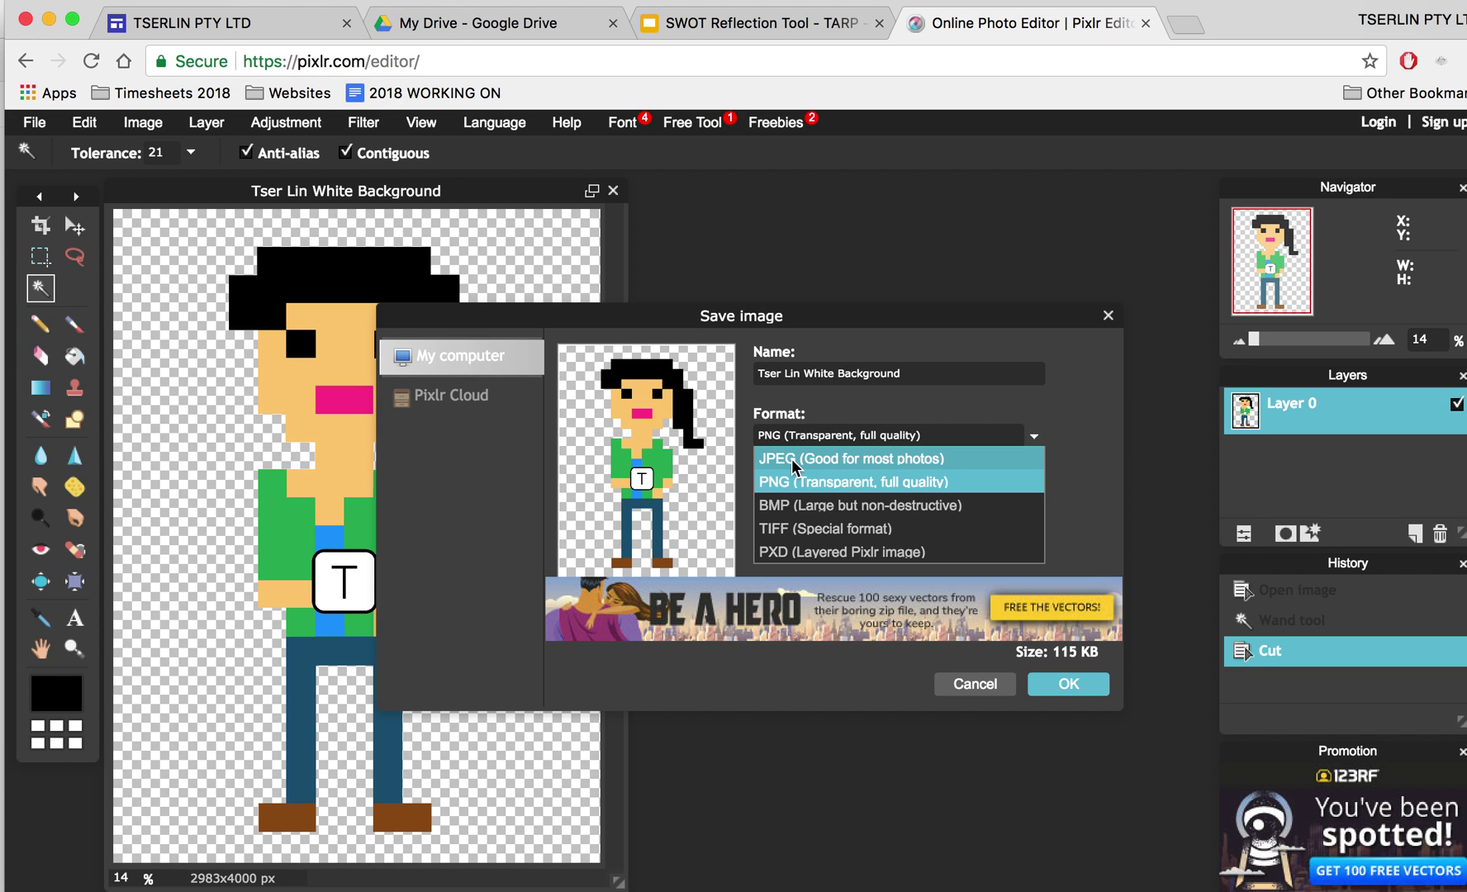
left_click(912, 373)
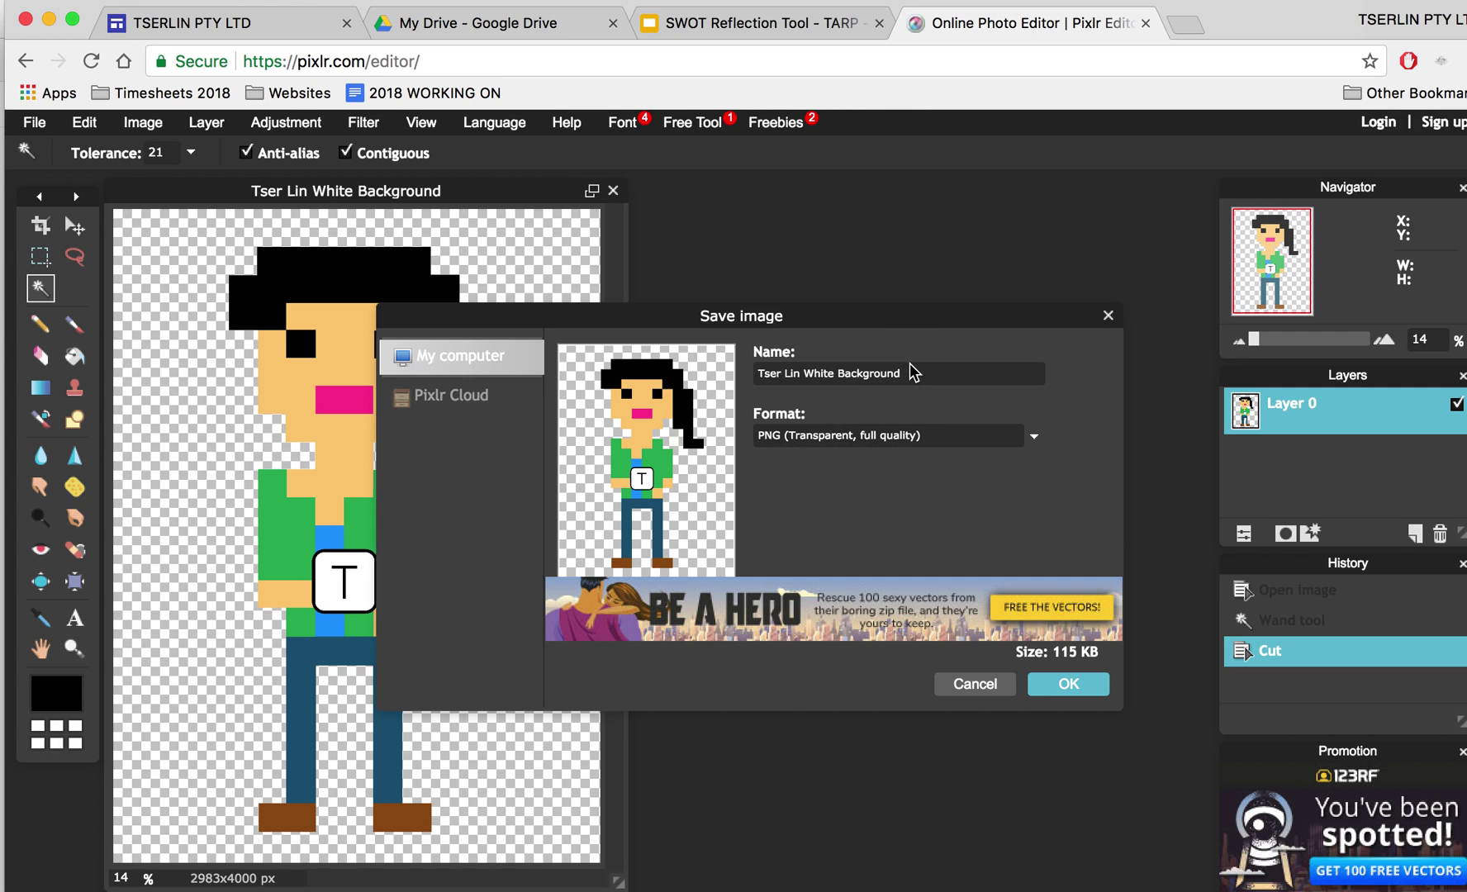
key("alt+BackSpace")
key("alt+BackSpace")
type("T")
key("BackSpace")
type("No Backgorund")
key("BackSpace")
key("BackSpace")
key("BackSpace")
key("BackSpace")
key("BackSpace")
type("round Transparent")
left_click(1074, 686)
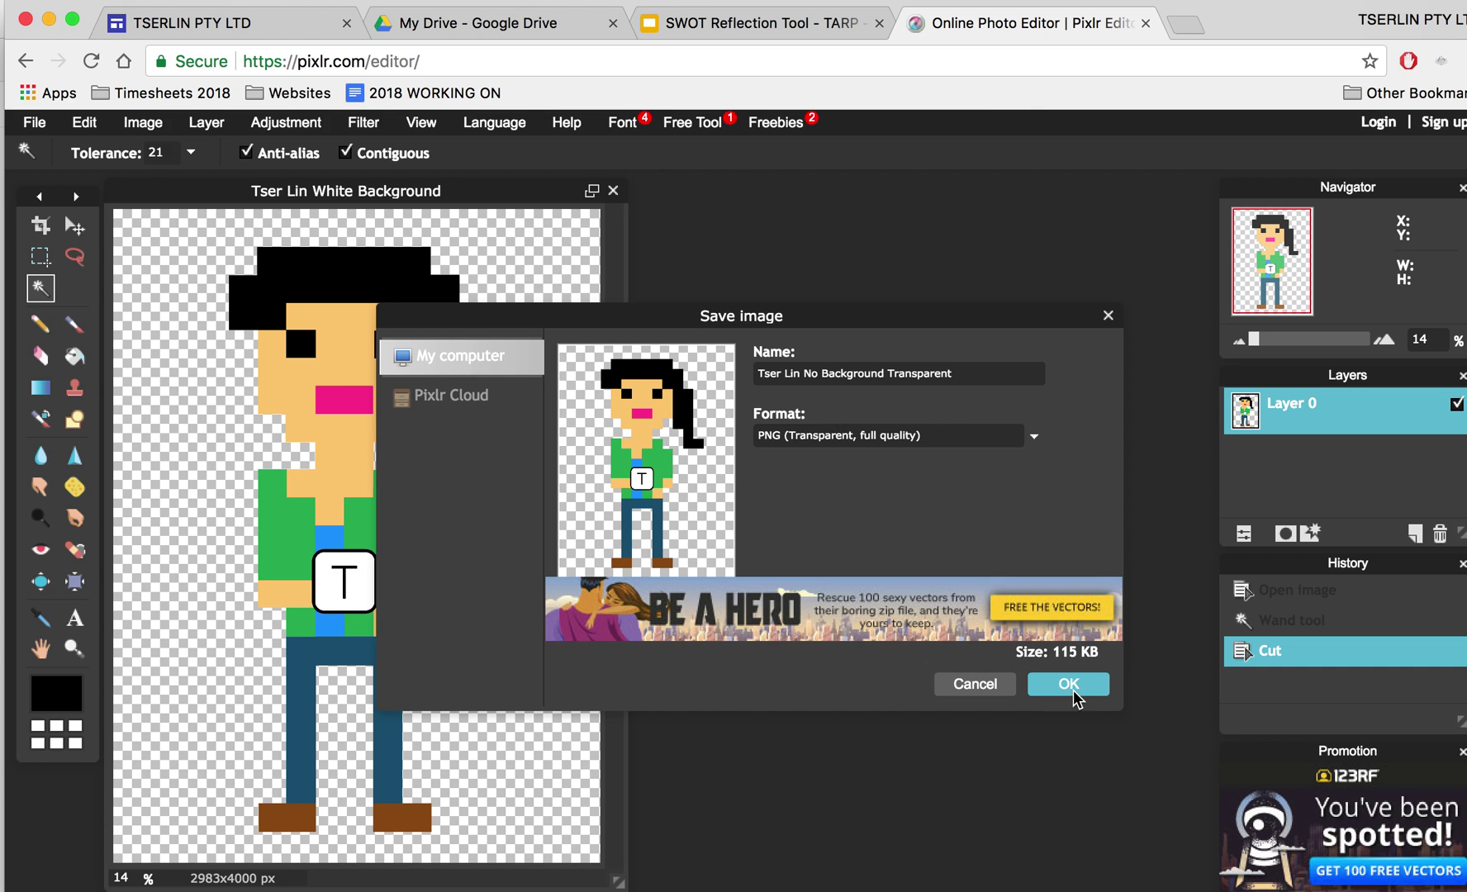
left_click(1098, 793)
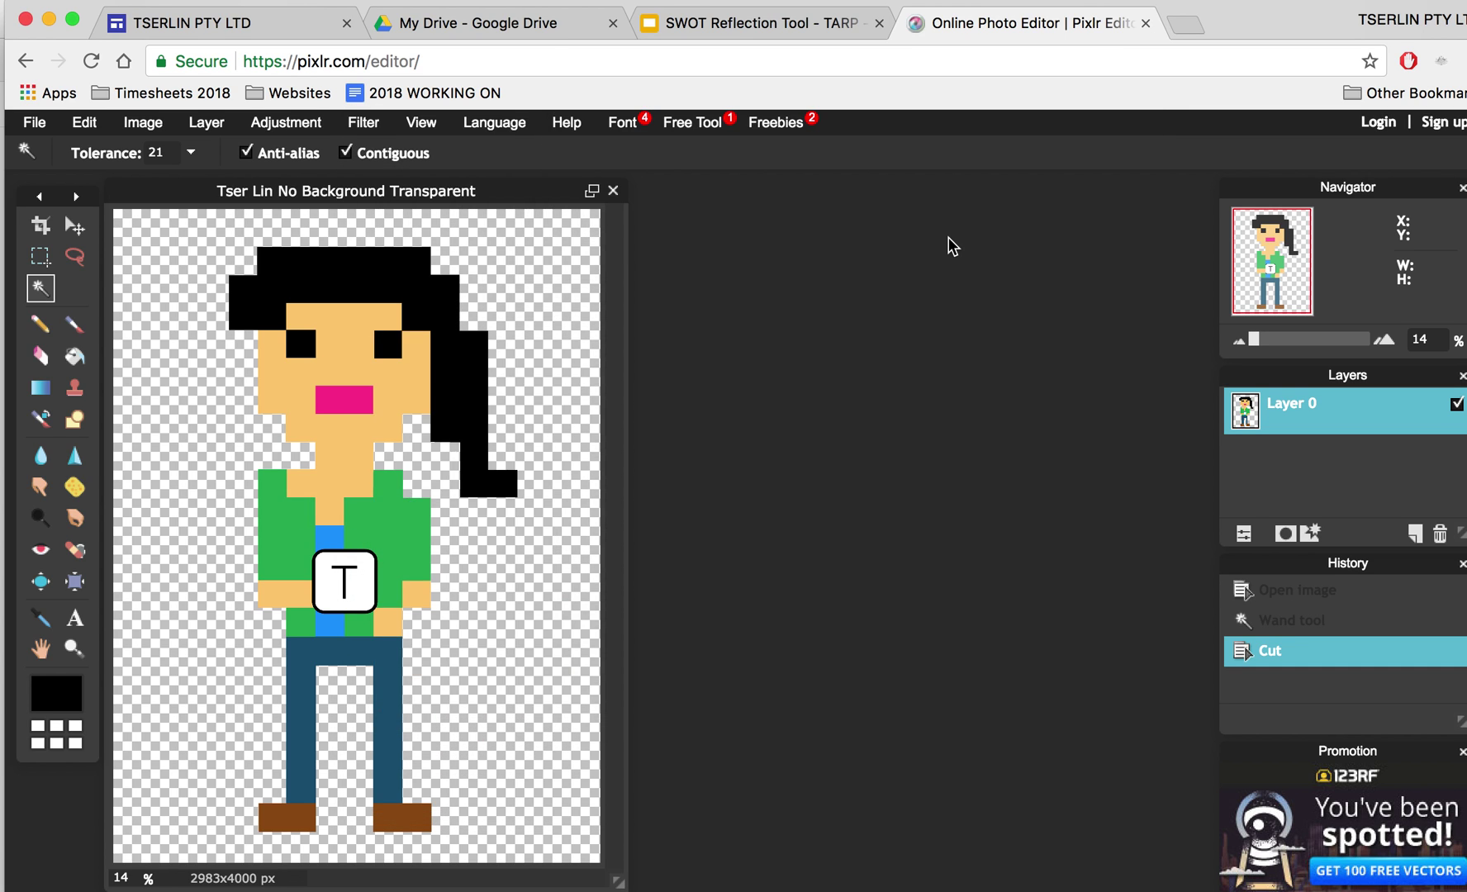
left_click(805, 29)
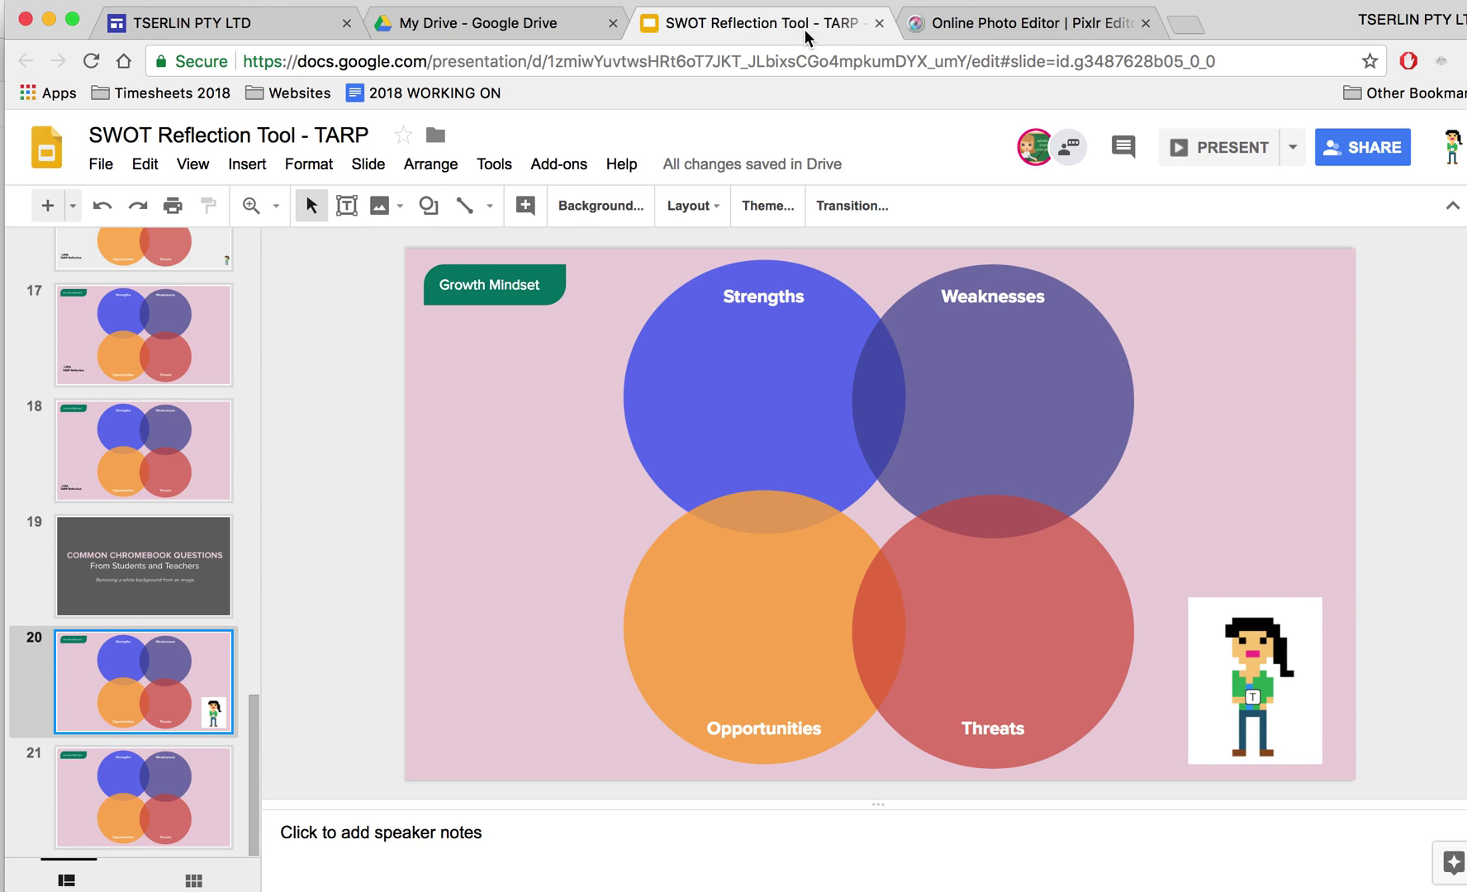
left_click(225, 785)
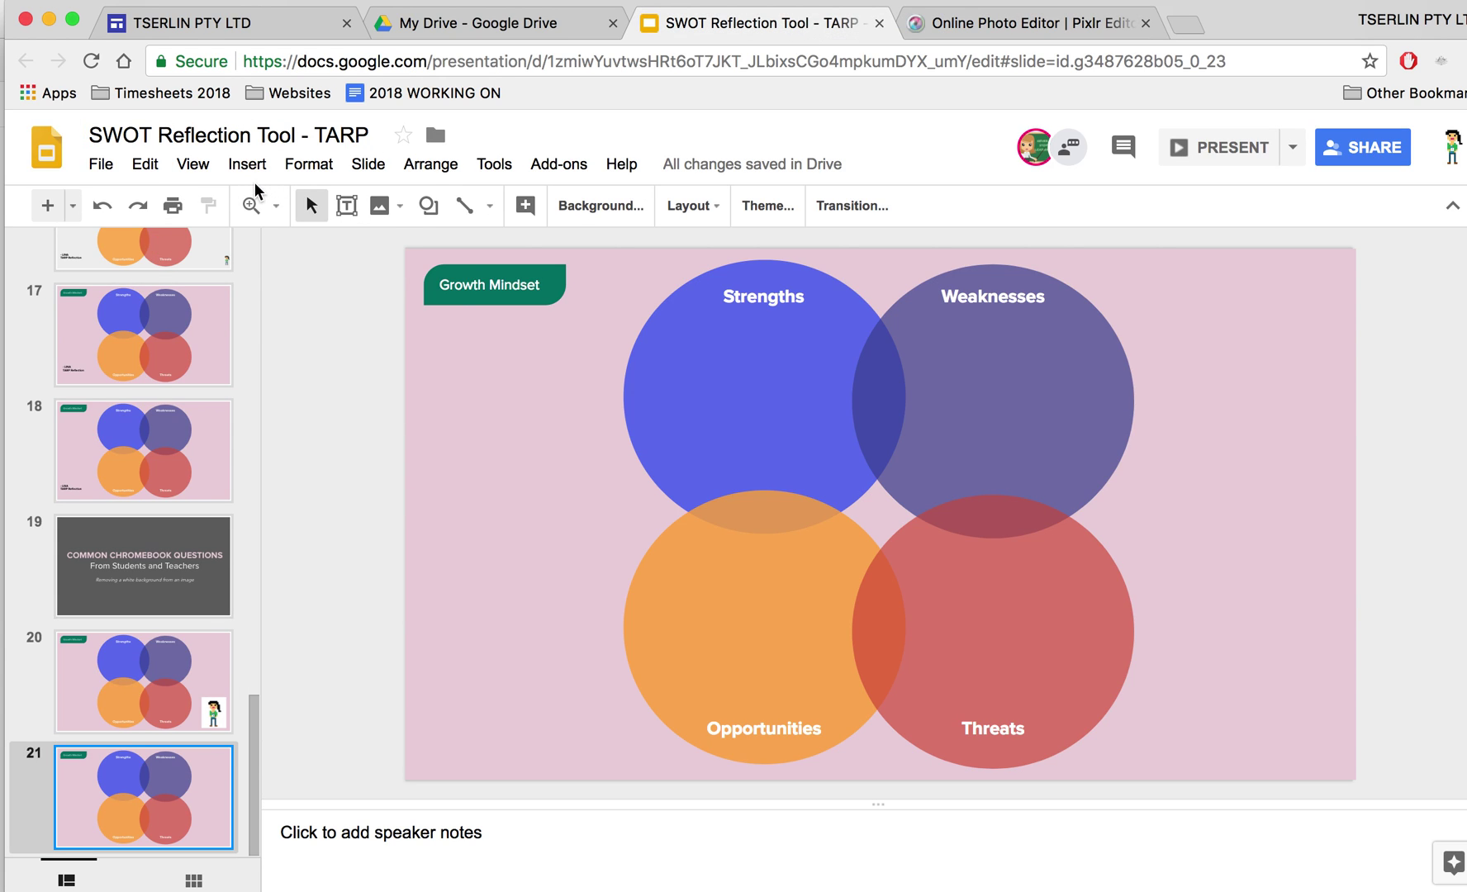
left_click(250, 172)
mouse_move(399, 208)
left_click(491, 211)
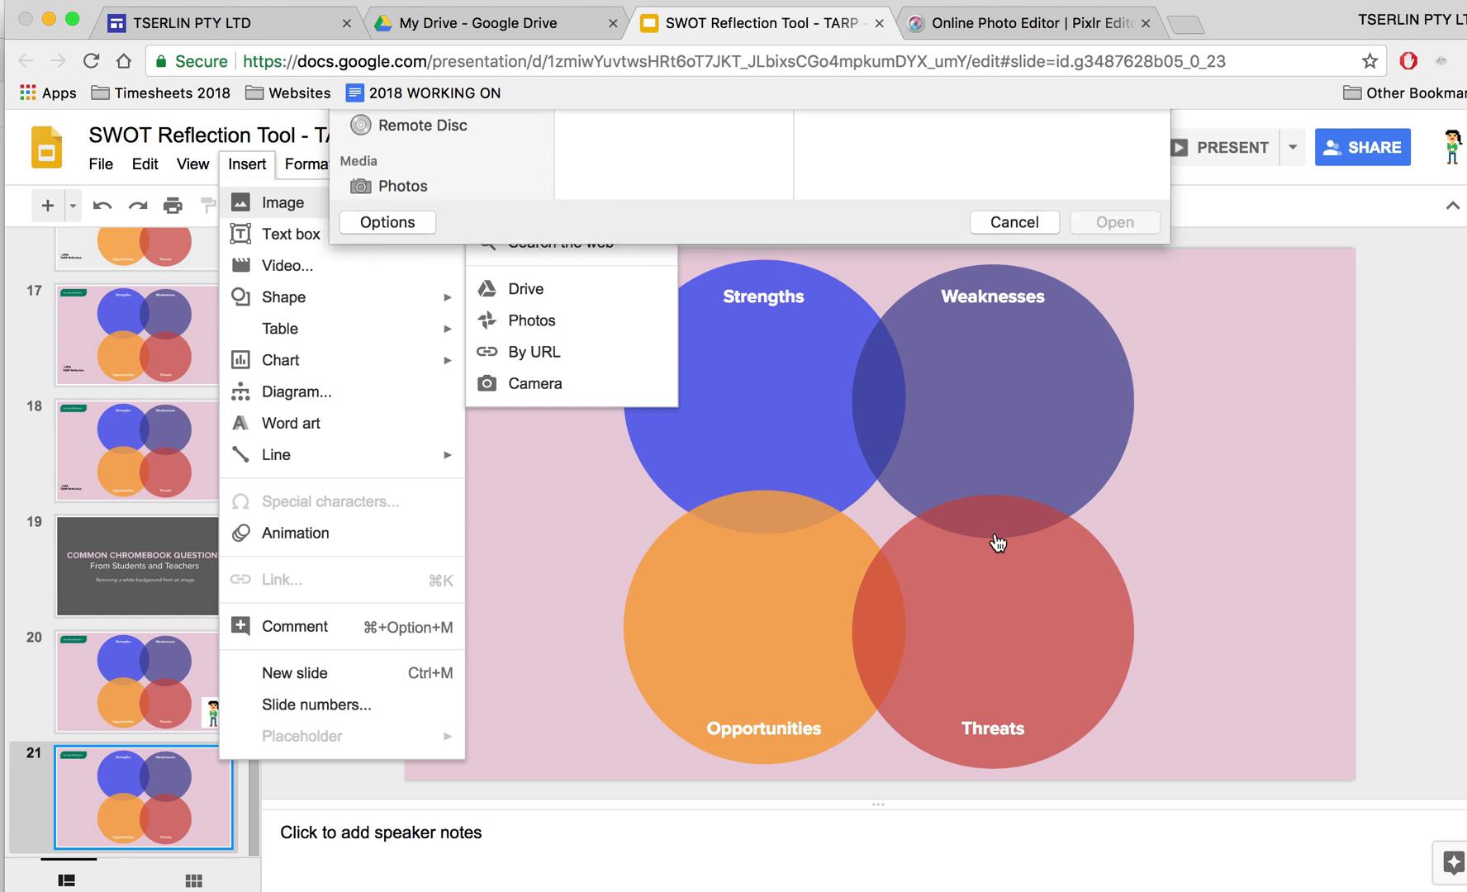
left_click(714, 218)
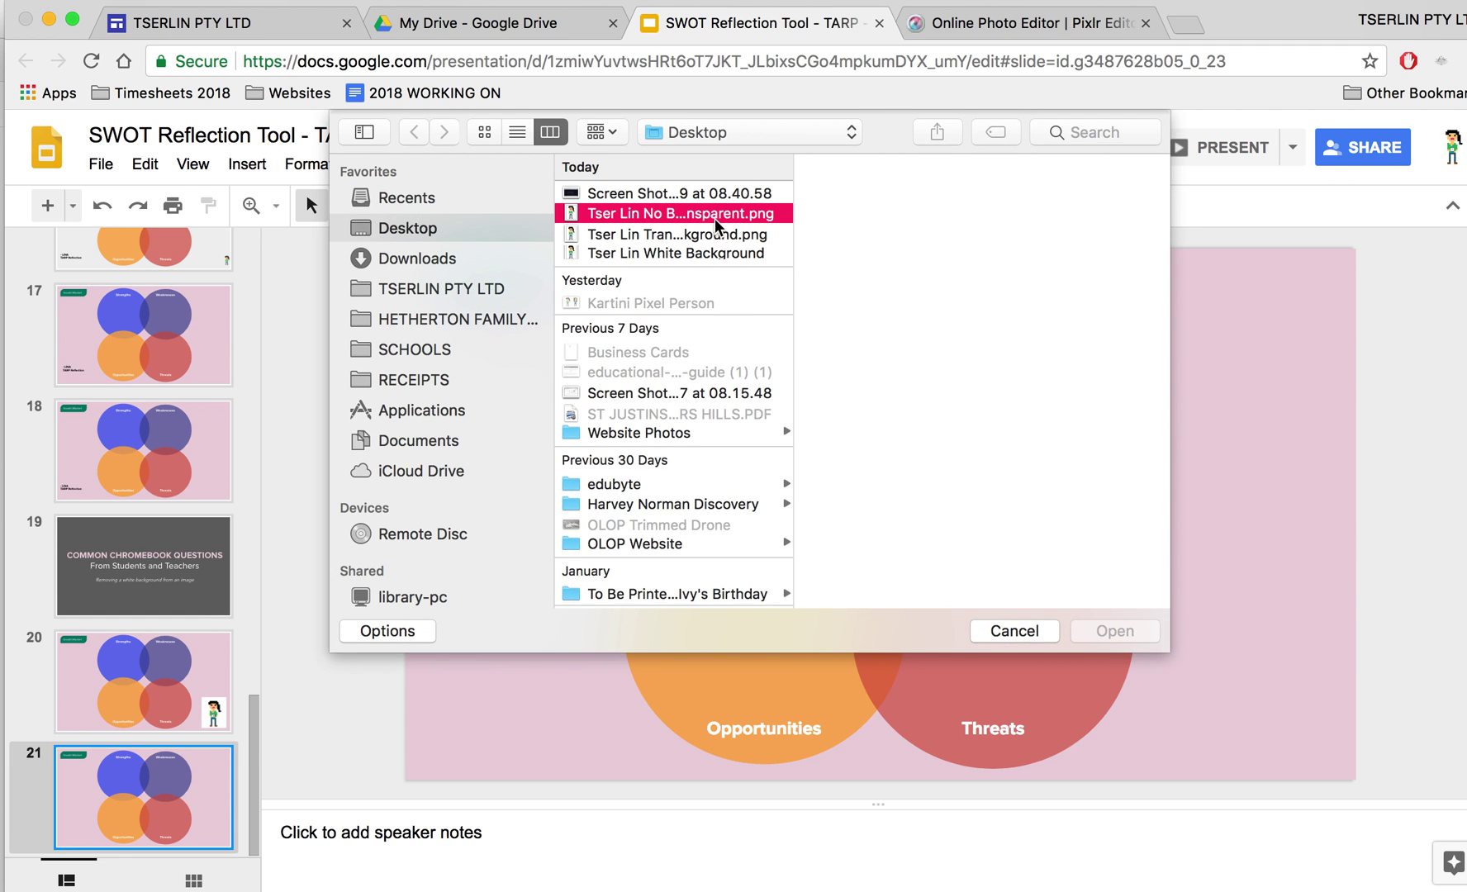
double_click(714, 218)
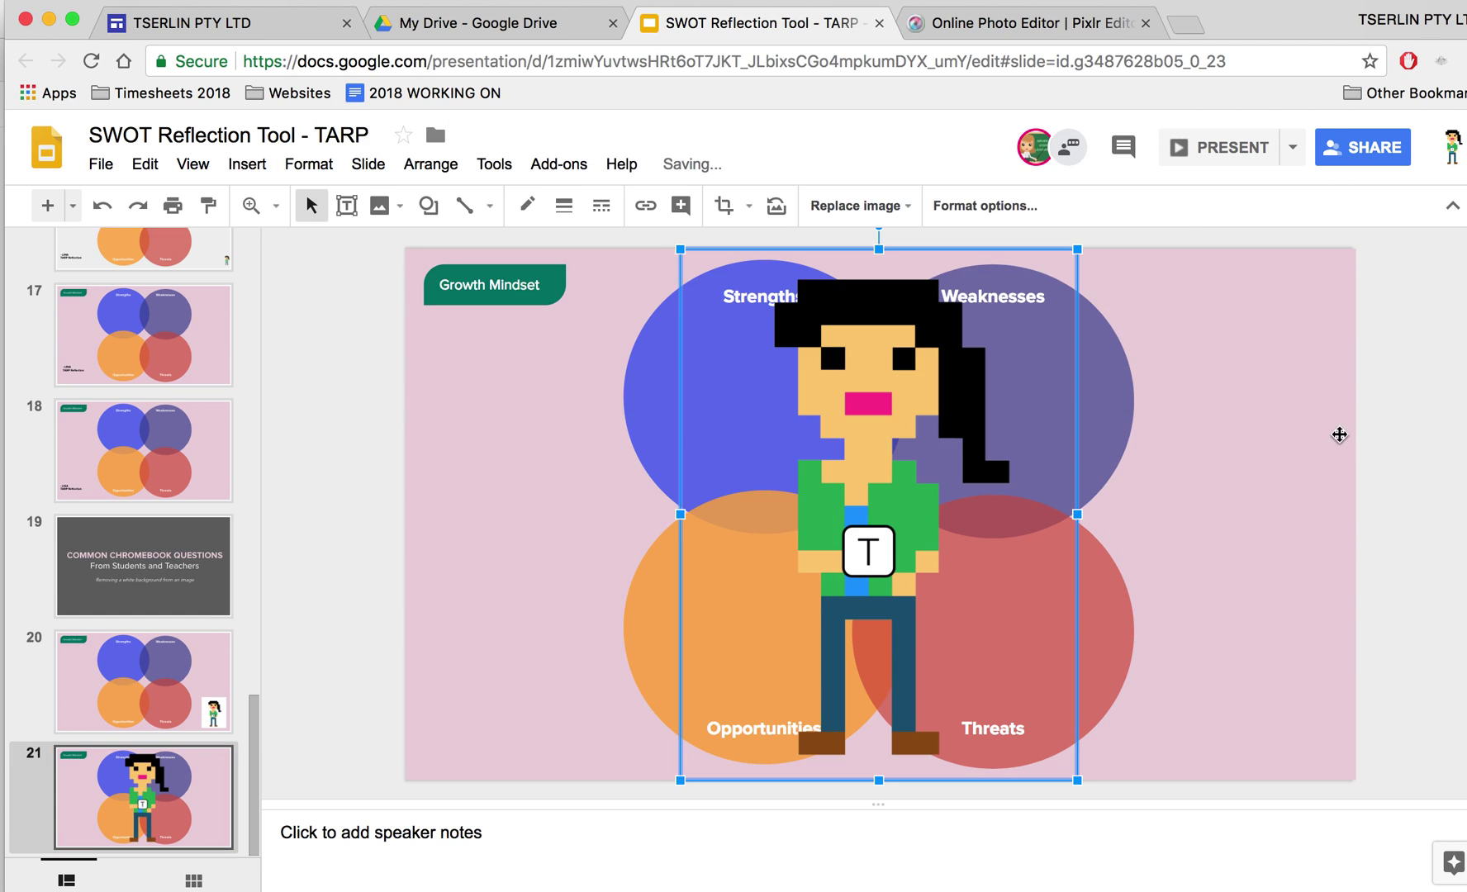
Shrink the character to a small figure and place it at the bottom right beside Threats
left_click_drag(1077, 249, 777, 651)
left_click_drag(1164, 701, 1276, 684)
left_click(1373, 686)
left_click(1299, 692)
left_click_drag(1335, 636, 1321, 654)
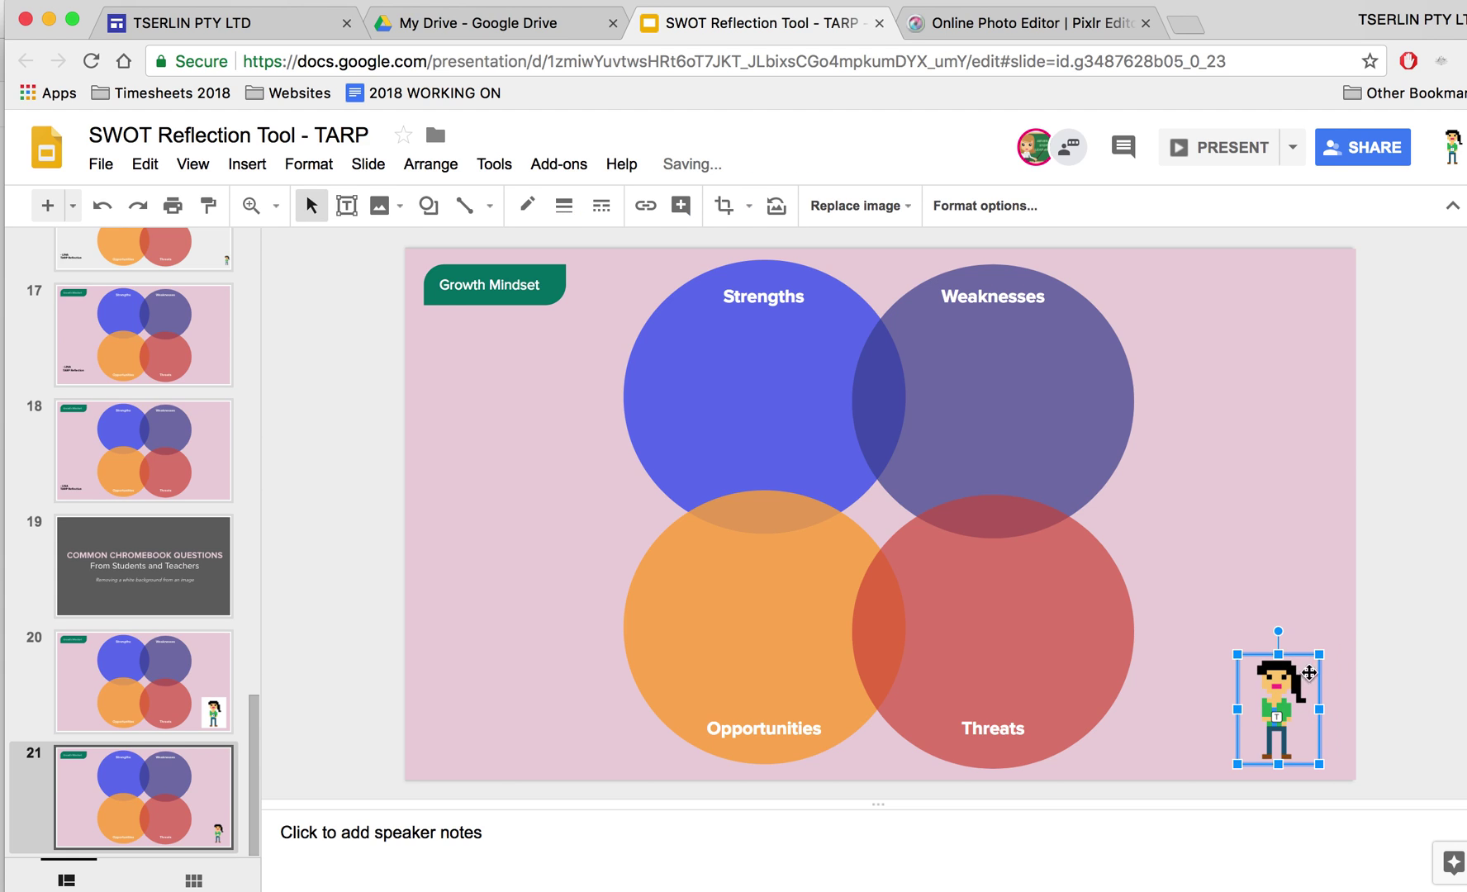
left_click_drag(1280, 702, 1292, 702)
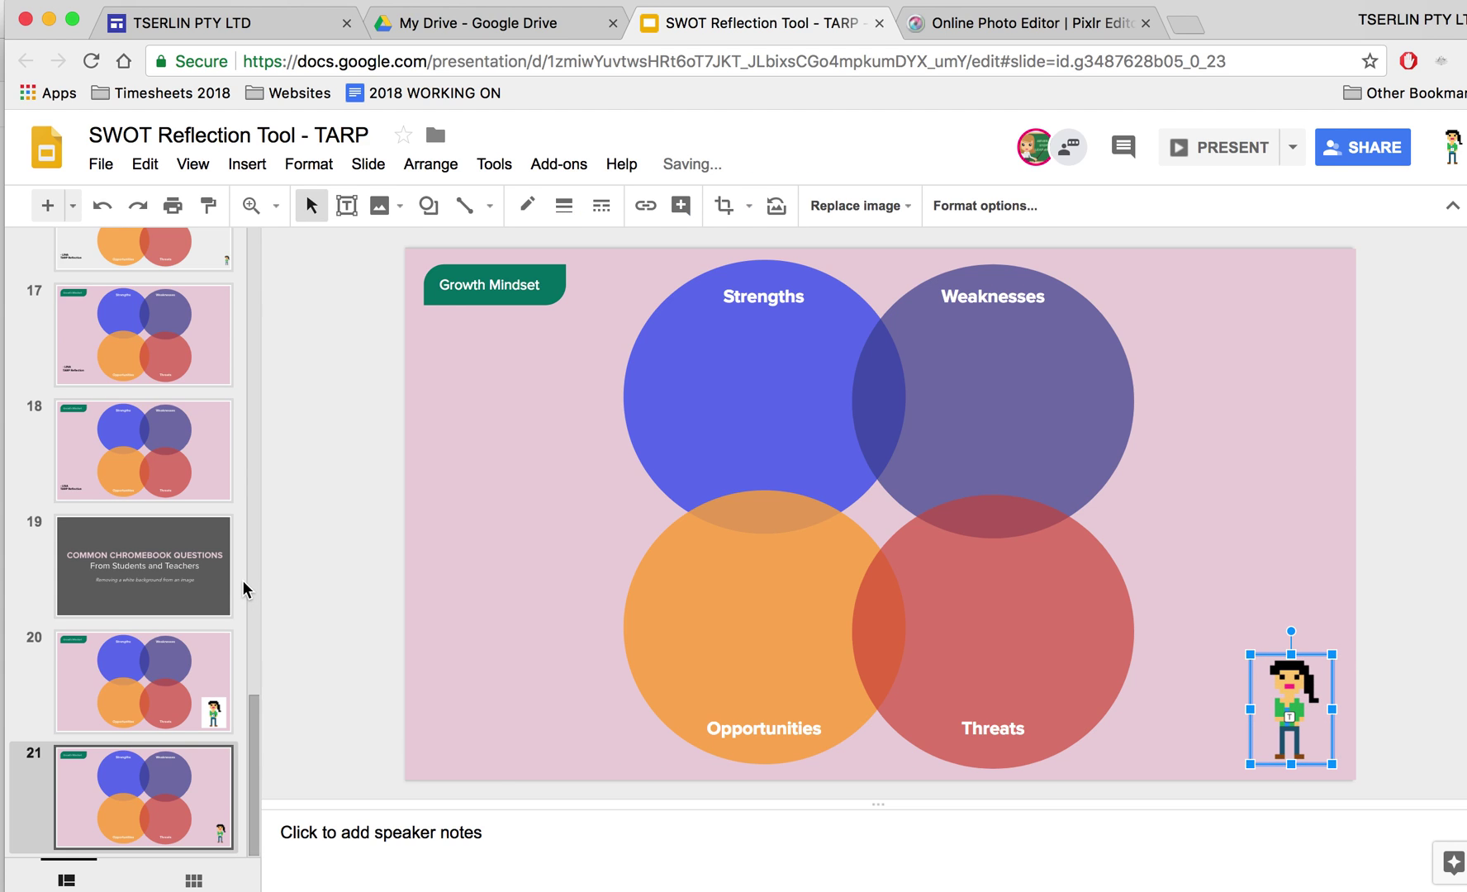
left_click(194, 579)
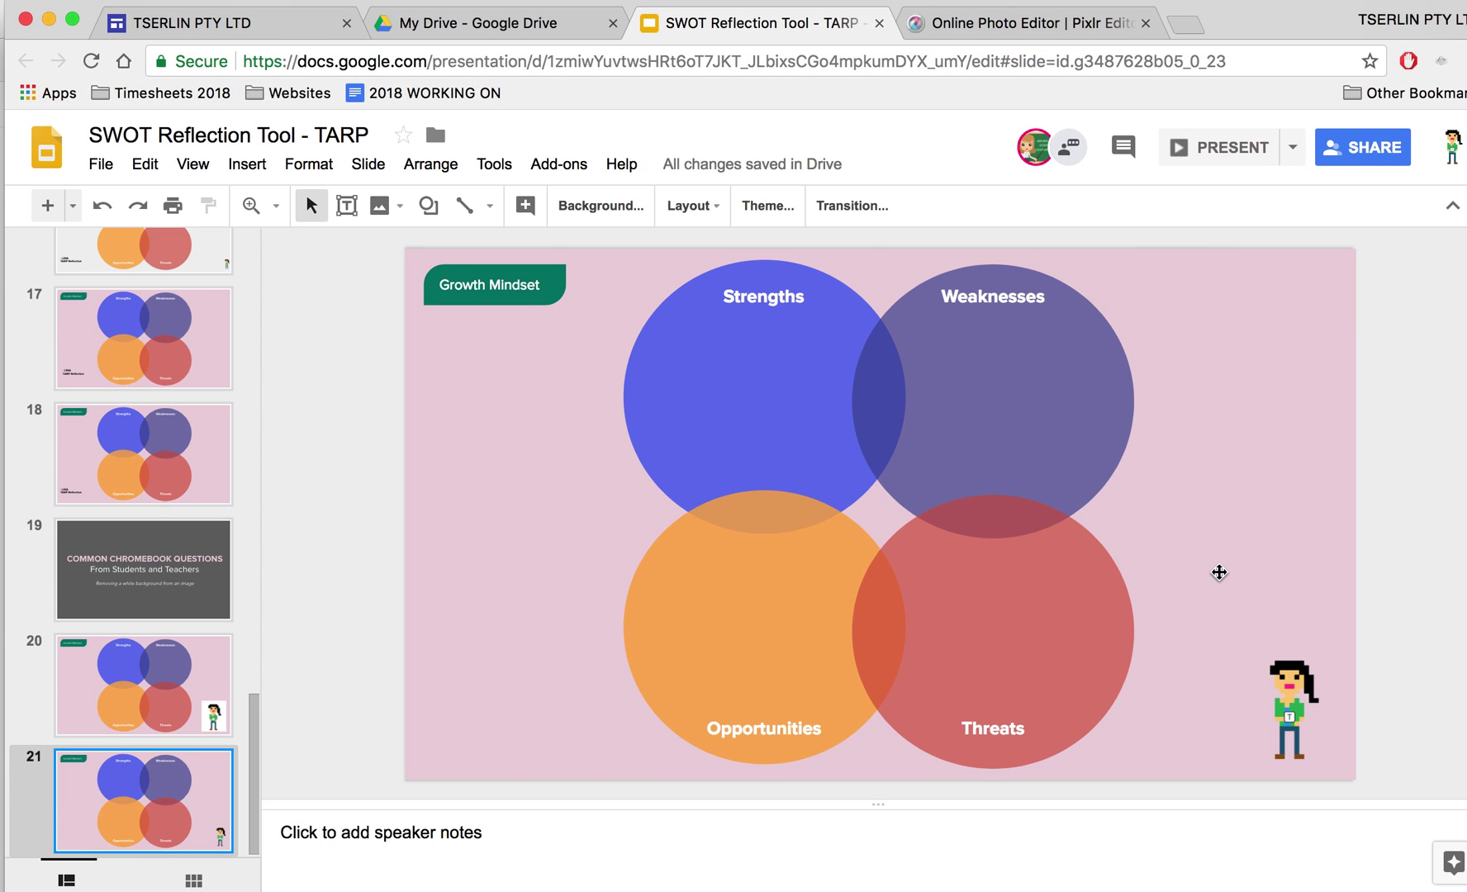
Return to slide 19, the 'Common Chromebook Questions' title slide
left_click(182, 574)
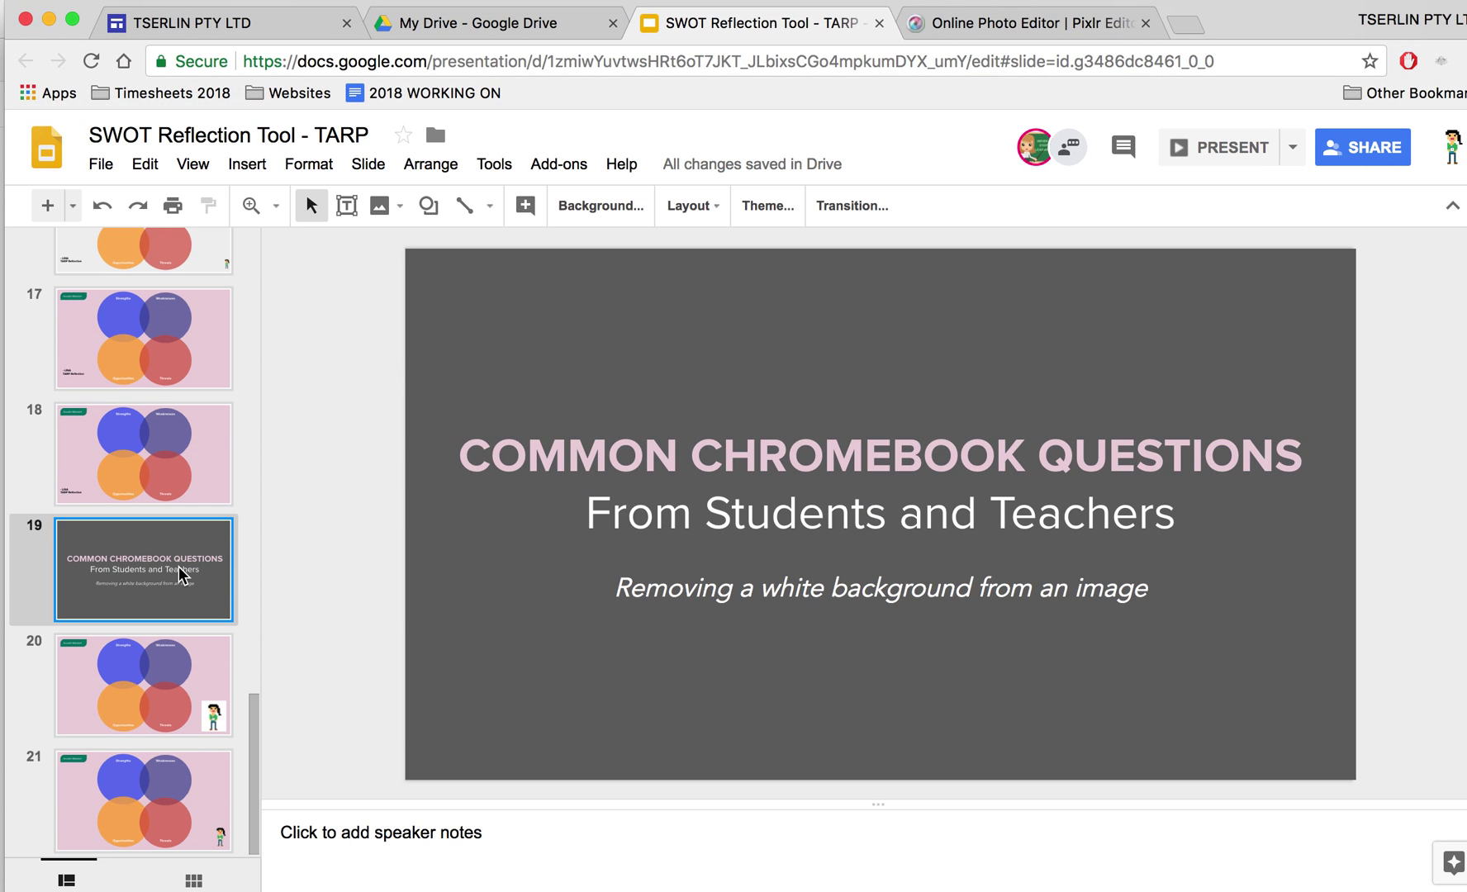